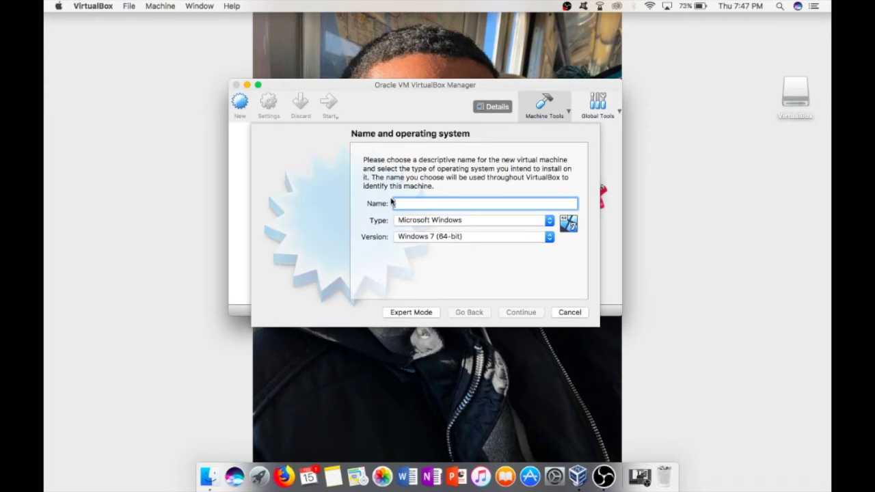
# Name the new virtual machine "Windows 7 64 bit", with type Microsoft Windows, version Windows 7 (64-bit) and 2048 MB of memory
pyautogui.write('Windows 7 64 bit')
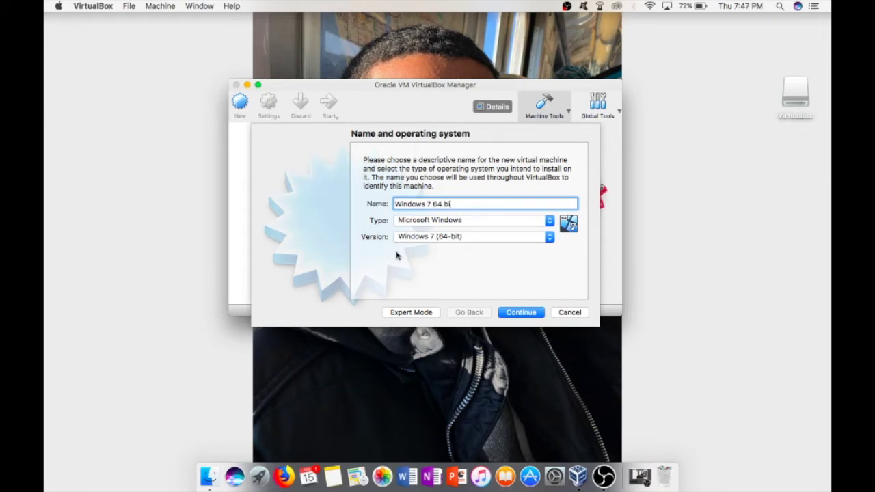
pyautogui.click(462, 224)
pyautogui.click(463, 223)
pyautogui.click(451, 237)
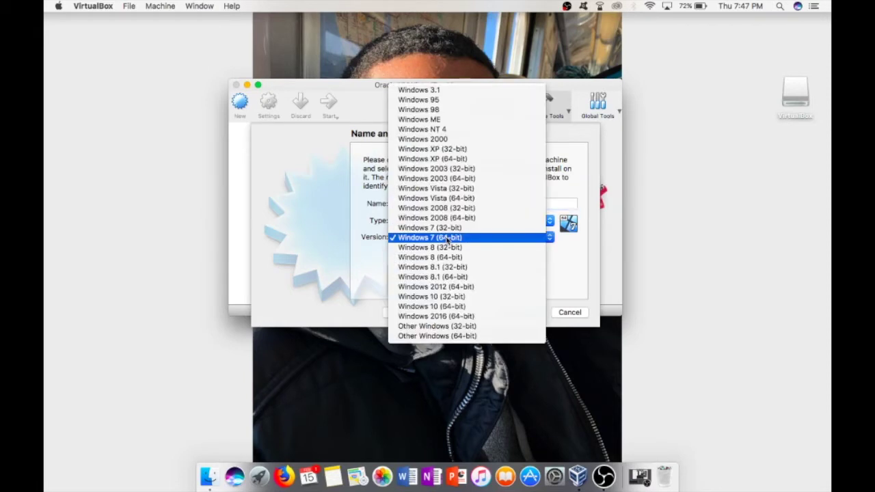
pyautogui.click(439, 239)
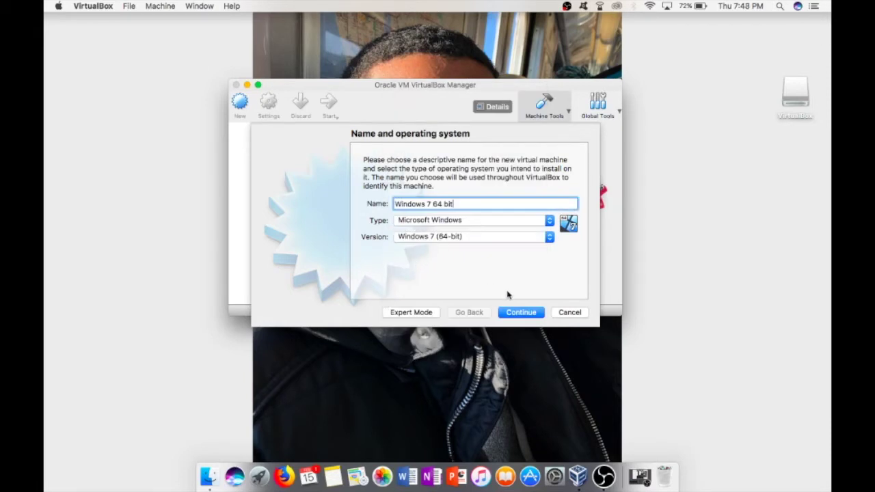
pyautogui.click(526, 315)
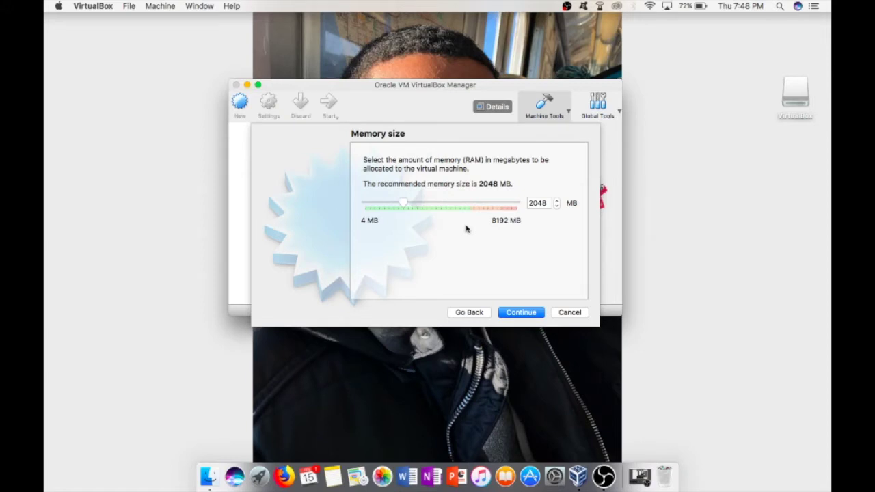
pyautogui.click(526, 316)
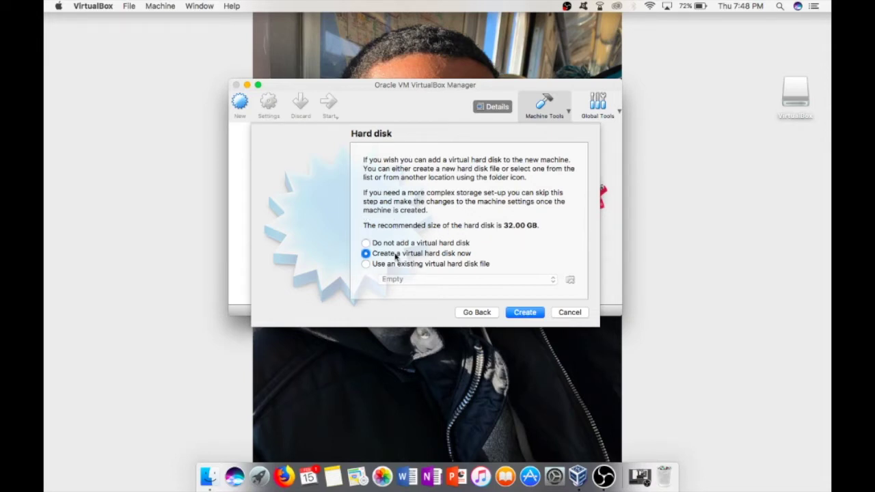
# Create a new dynamically allocated VDI hard disk of 32.00 GB named "Windows 7 64 bit" for the machine
pyautogui.click(527, 312)
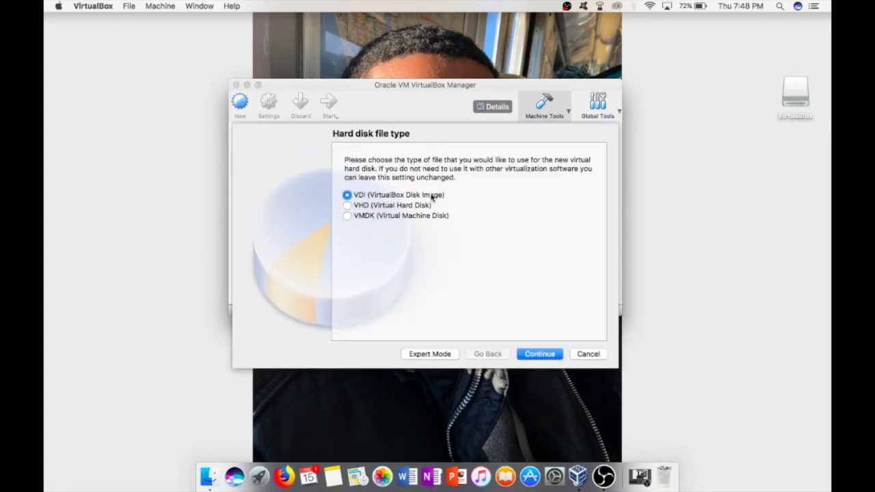
pyautogui.click(541, 355)
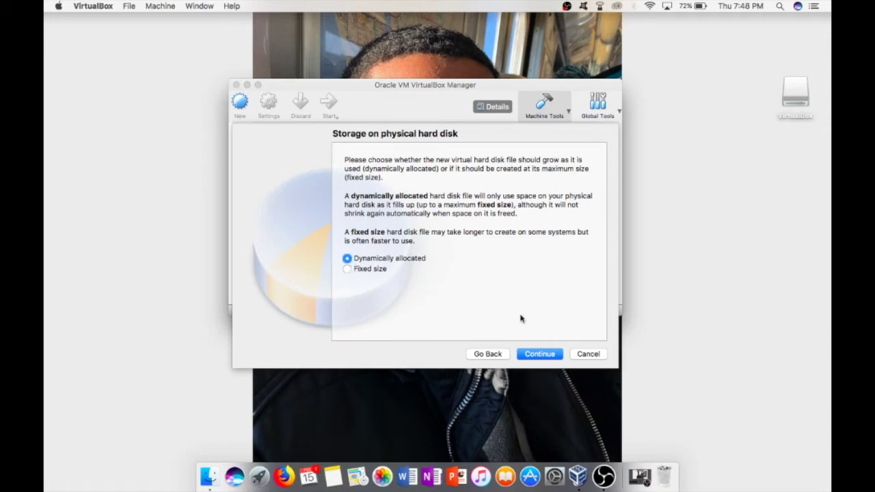
pyautogui.click(551, 355)
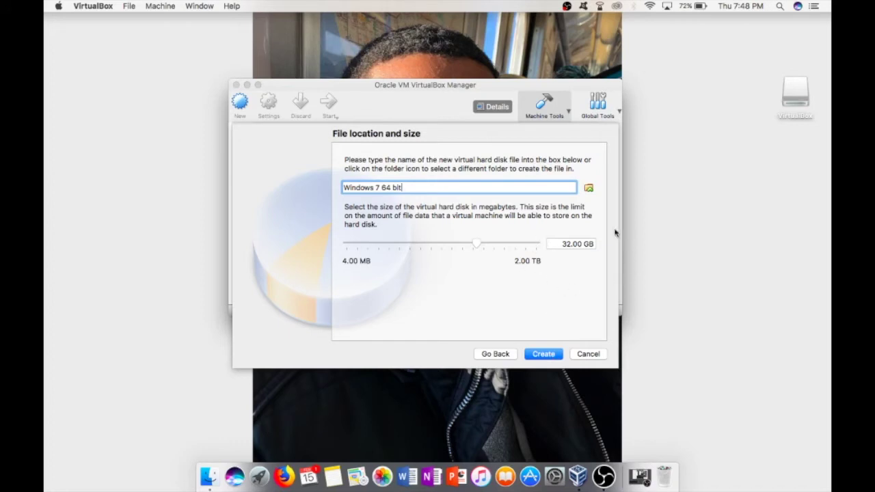
pyautogui.click(545, 356)
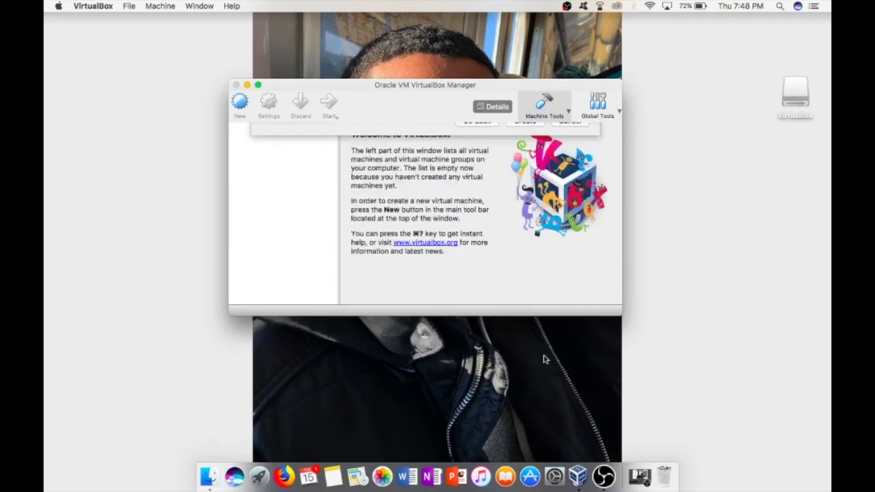
# Show the Windows 7 64 bit machine's details and open its storage settings
pyautogui.click(482, 107)
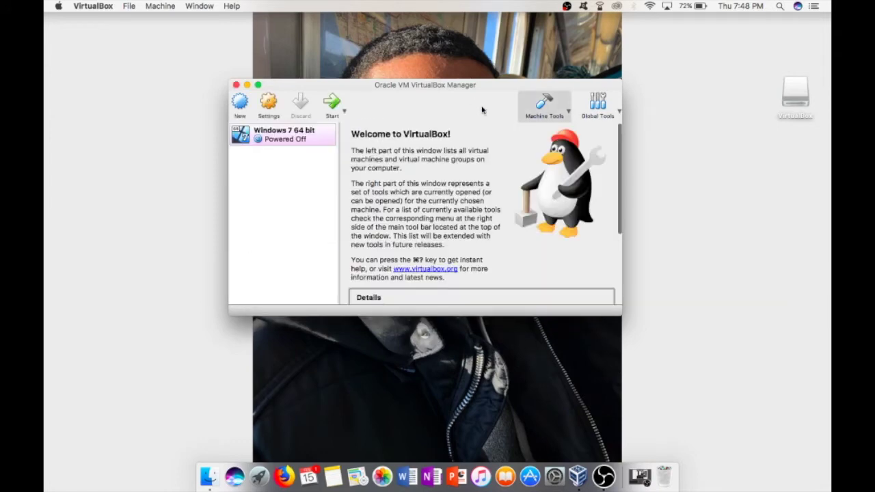
pyautogui.scroll(-5, 458, 214)
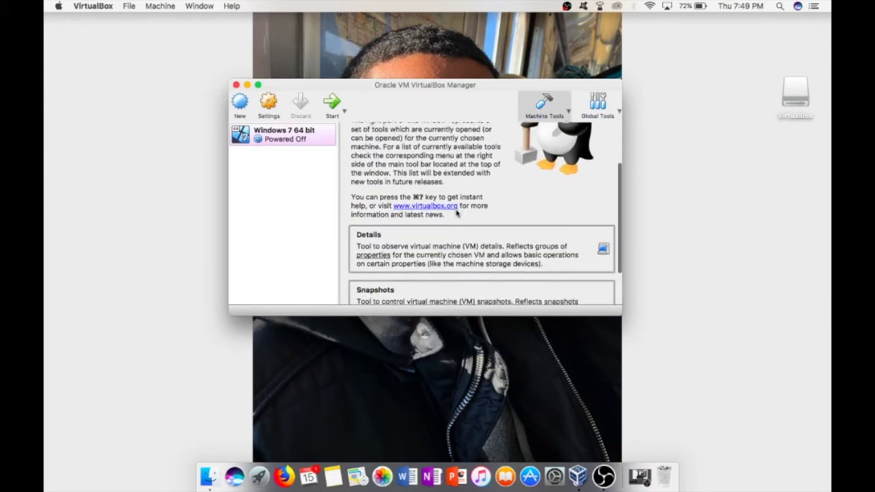
pyautogui.click(371, 196)
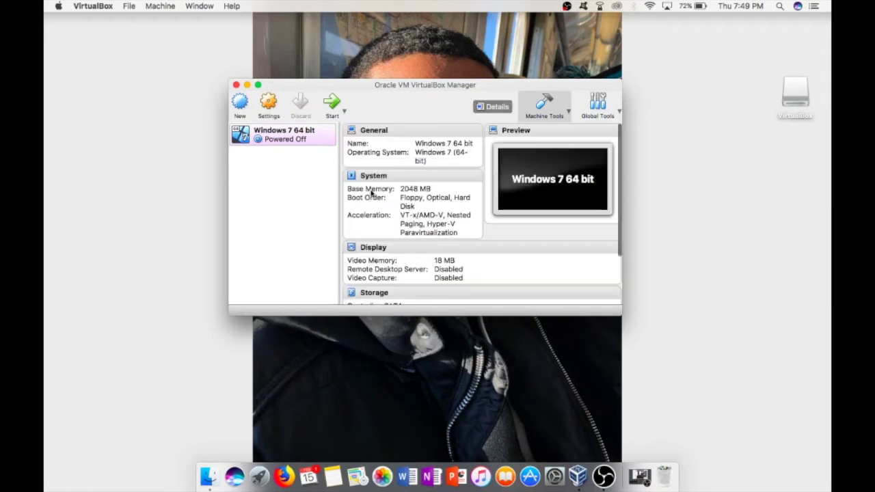
pyautogui.scroll(-5, 393, 155)
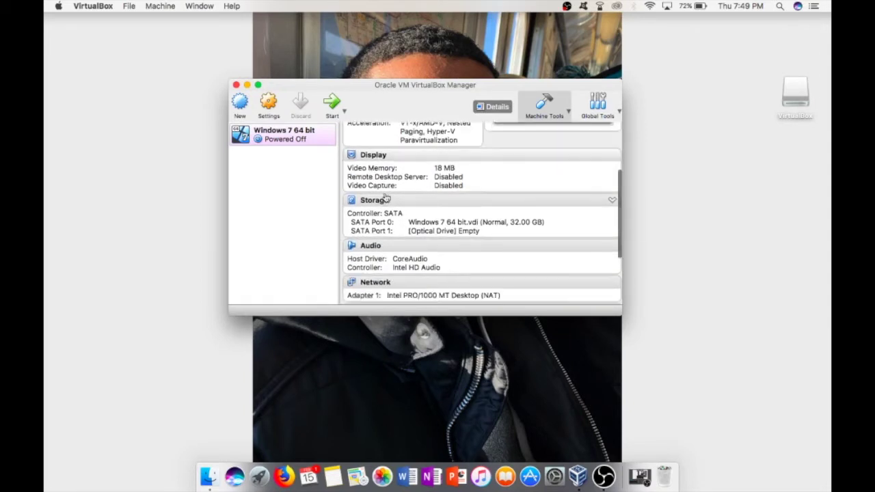
pyautogui.click(378, 187)
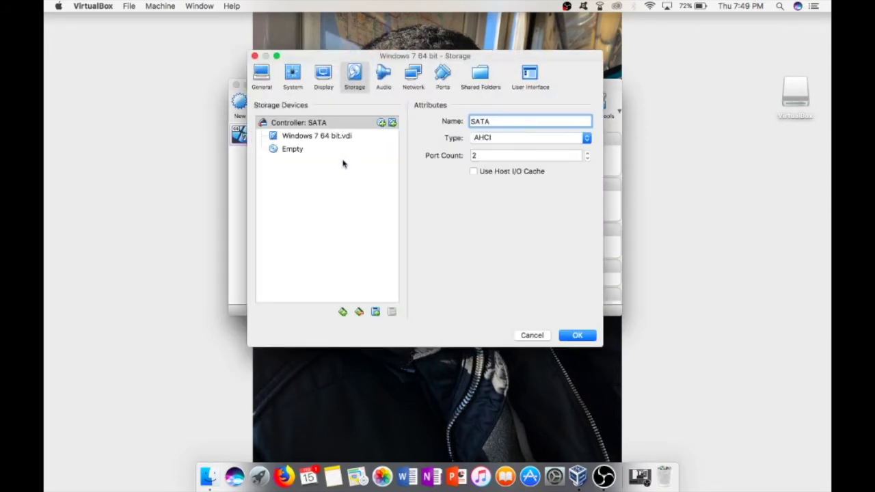
# Load en_windows_7_home_premium_with_sp1_x64_dvd_u_676549.iso into the empty optical drive on SATA Port 1 and save the settings
pyautogui.click(310, 152)
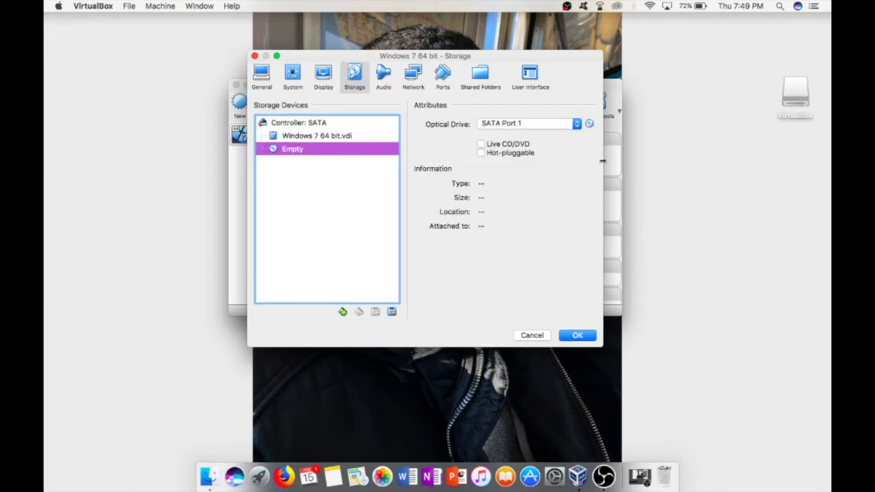
pyautogui.click(589, 123)
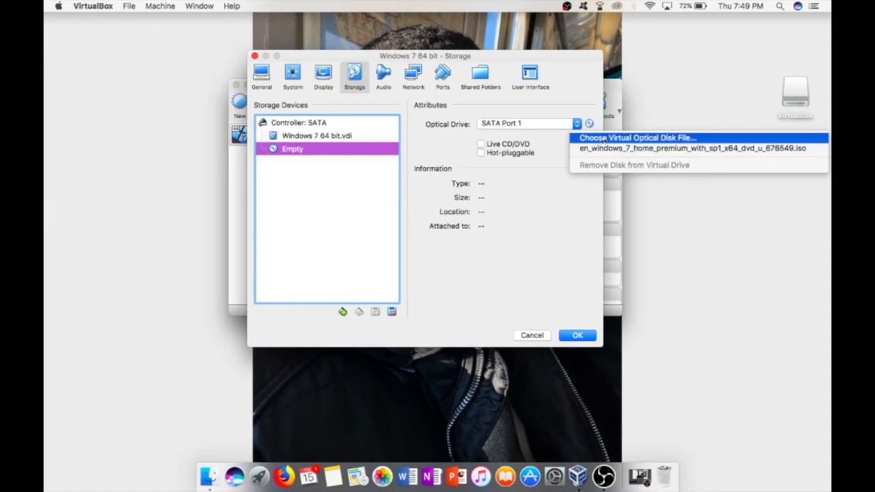
pyautogui.click(604, 139)
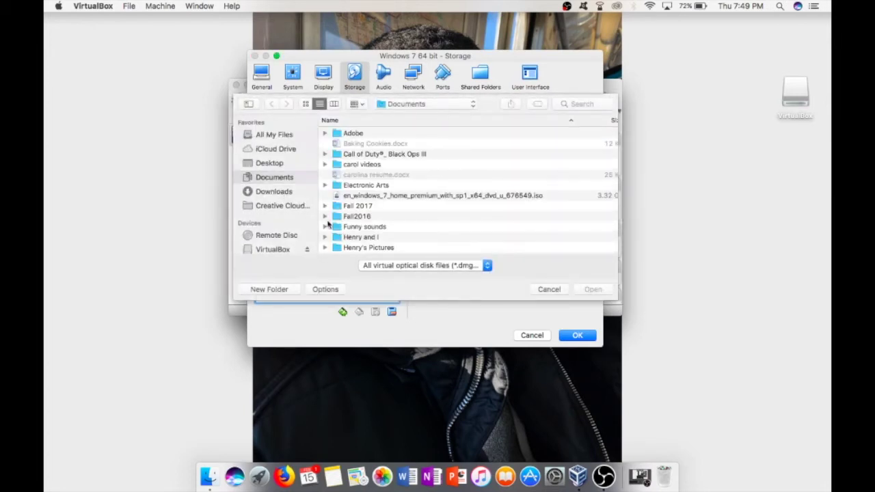
pyautogui.doubleClick(367, 199)
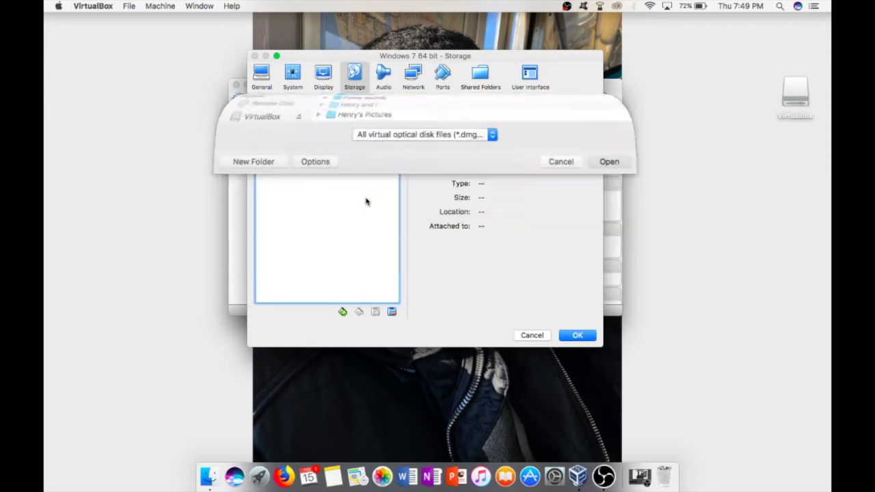
pyautogui.click(579, 340)
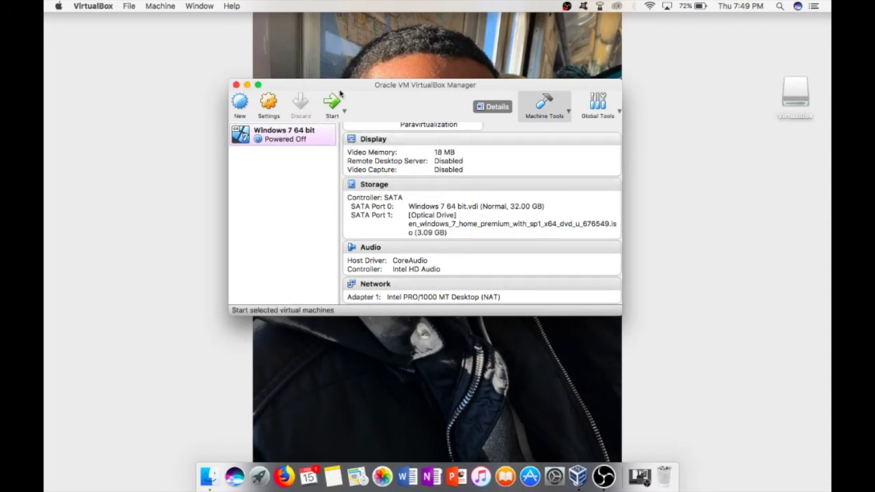
# Start the Windows 7 64 bit virtual machine and reposition its window so the whole installer display is accessible
pyautogui.click(333, 103)
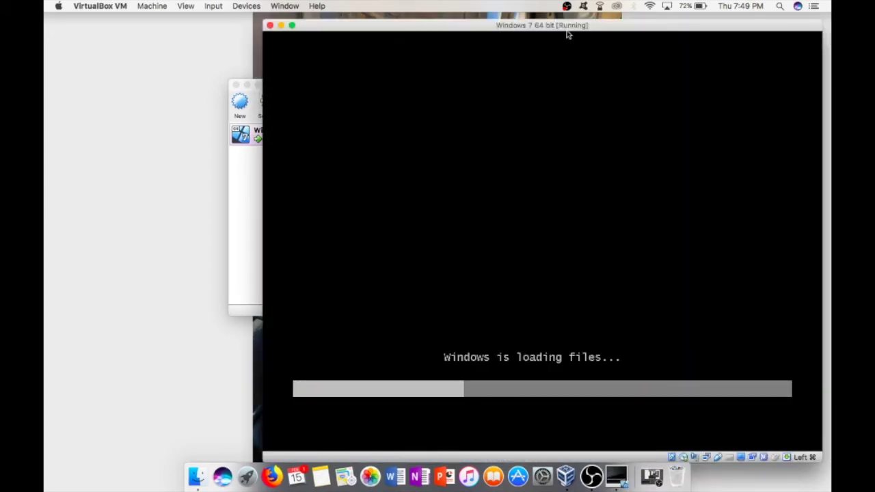
pyautogui.moveTo(565, 26); pyautogui.dragTo(487, 24)
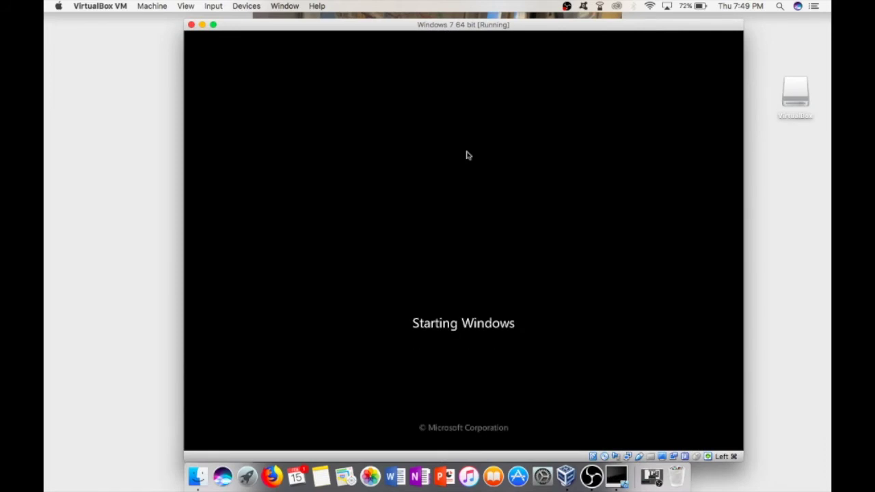
pyautogui.moveTo(427, 28); pyautogui.dragTo(442, 32)
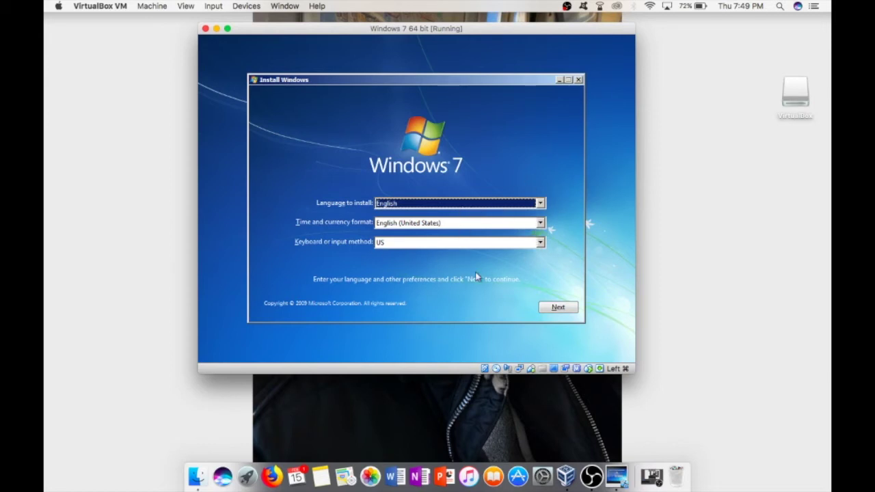
# Begin the Windows 7 installation with English, English (United States) format and US keyboard, and accept the license terms
pyautogui.click(556, 309)
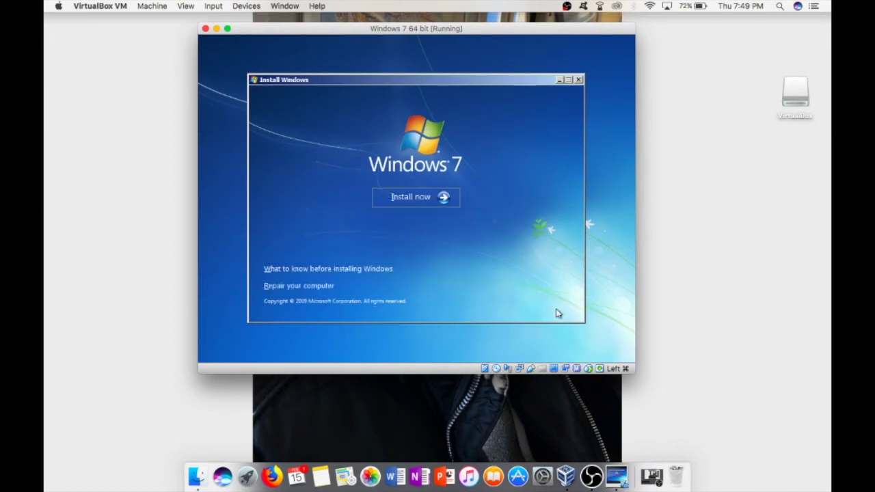
pyautogui.click(444, 199)
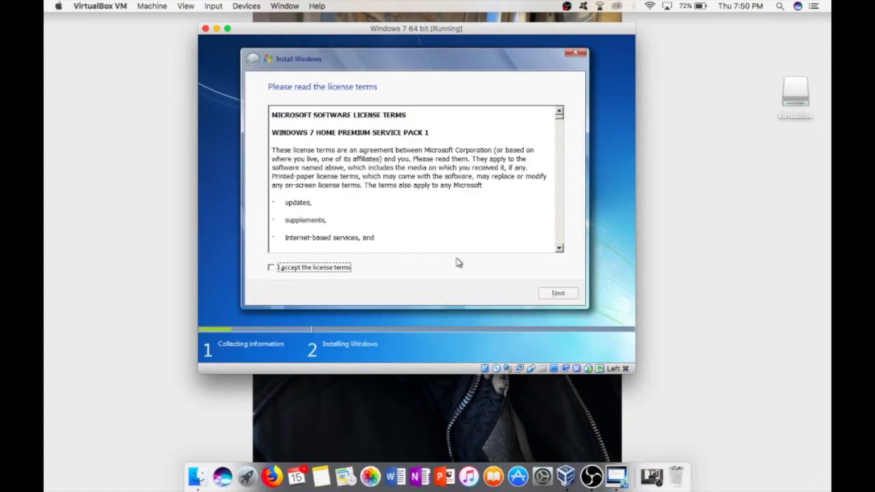
pyautogui.click(305, 268)
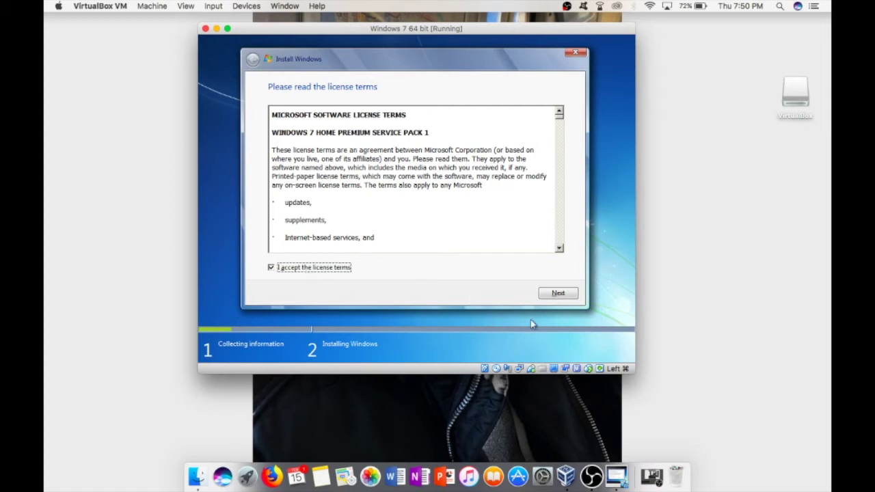
pyautogui.click(560, 294)
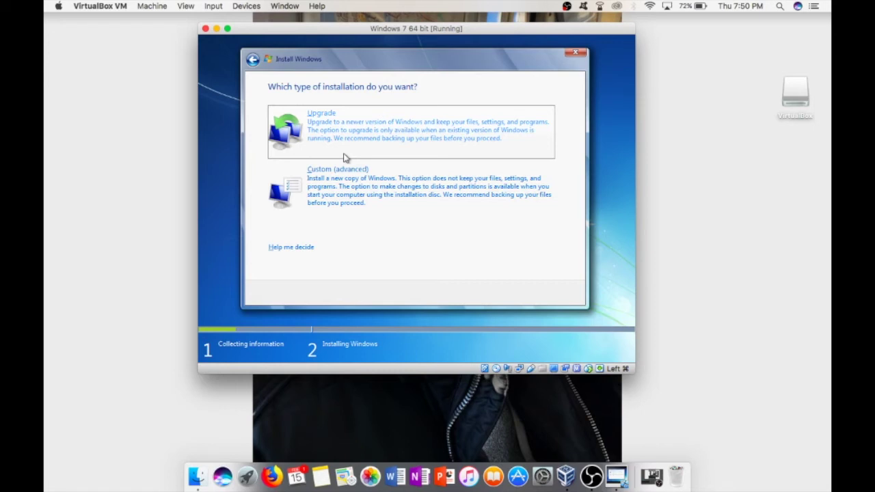
# Choose a Custom (advanced) installation and install Windows on Disk 0 Unallocated Space
pyautogui.click(395, 179)
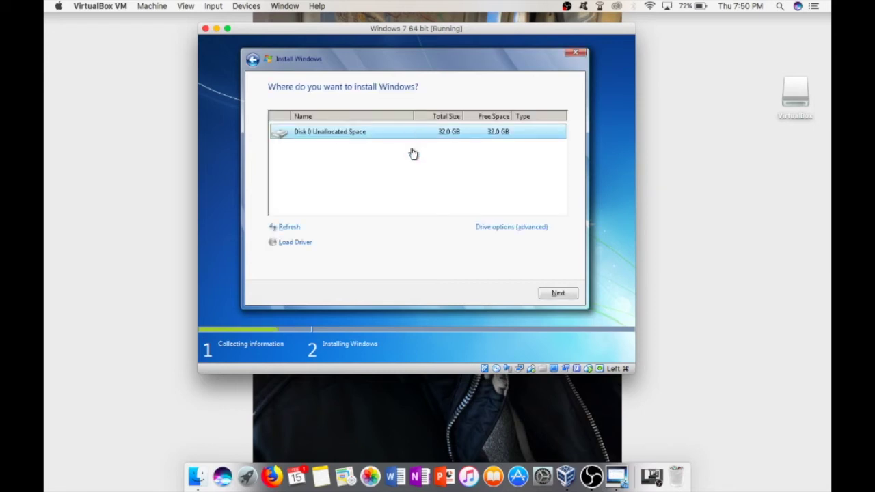
pyautogui.click(553, 293)
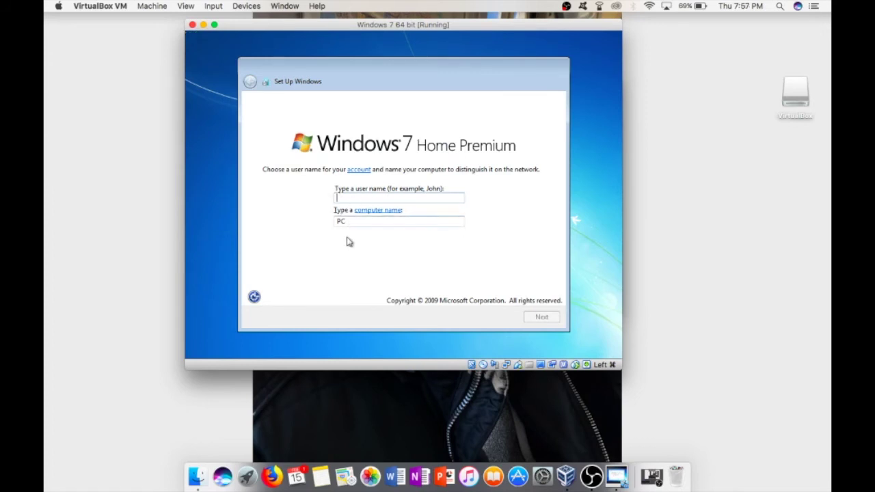
# Enter the account's user name in Windows setup, leaving the password and product key blank
pyautogui.write('Ca')
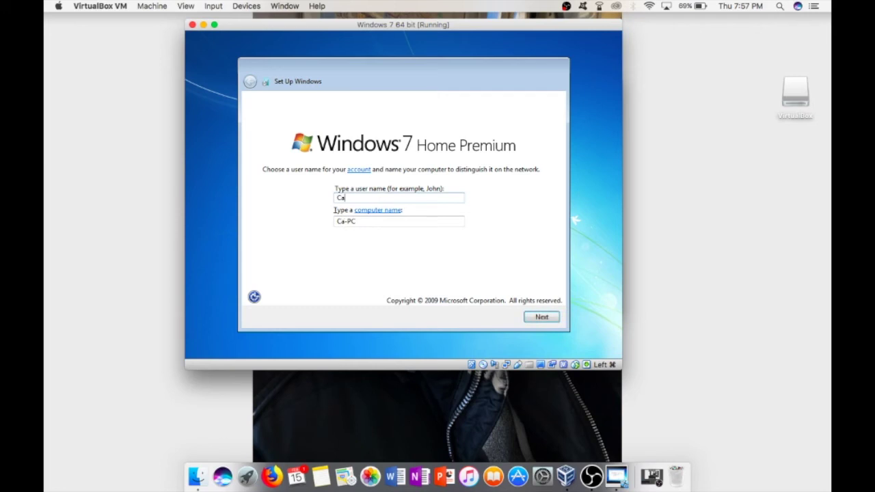
pyautogui.write('rolina')
pyautogui.click(537, 320)
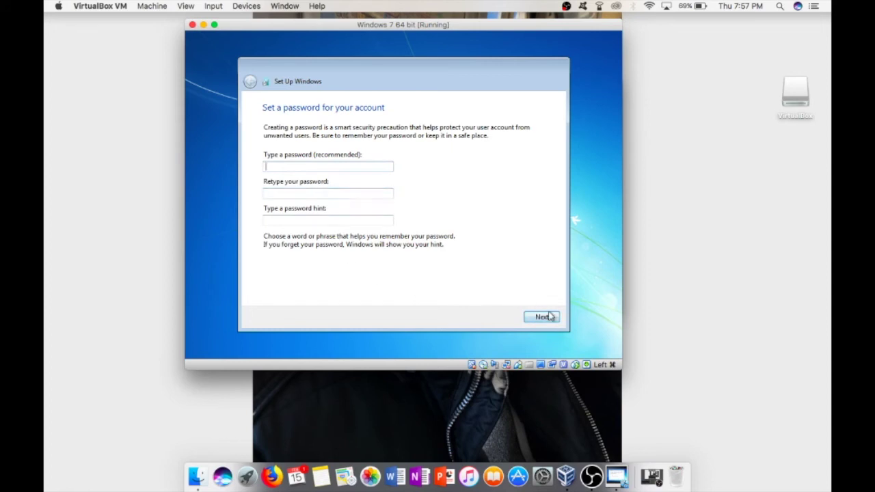
pyautogui.click(547, 317)
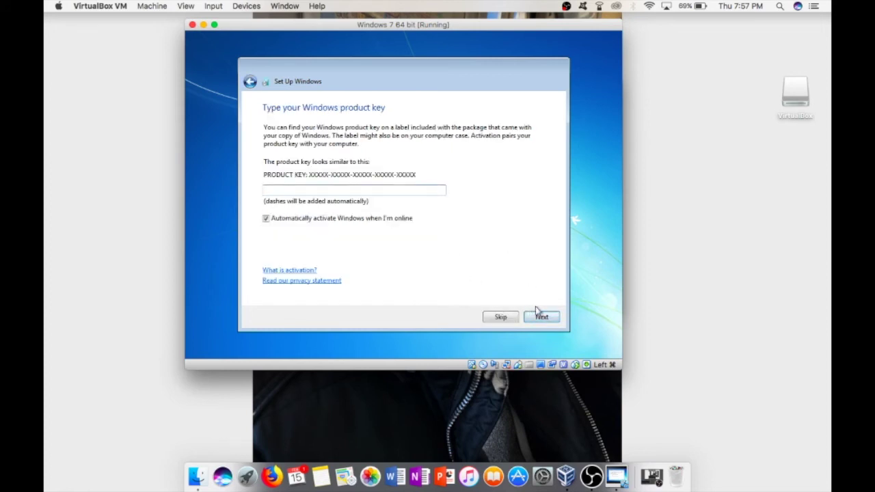
pyautogui.click(542, 318)
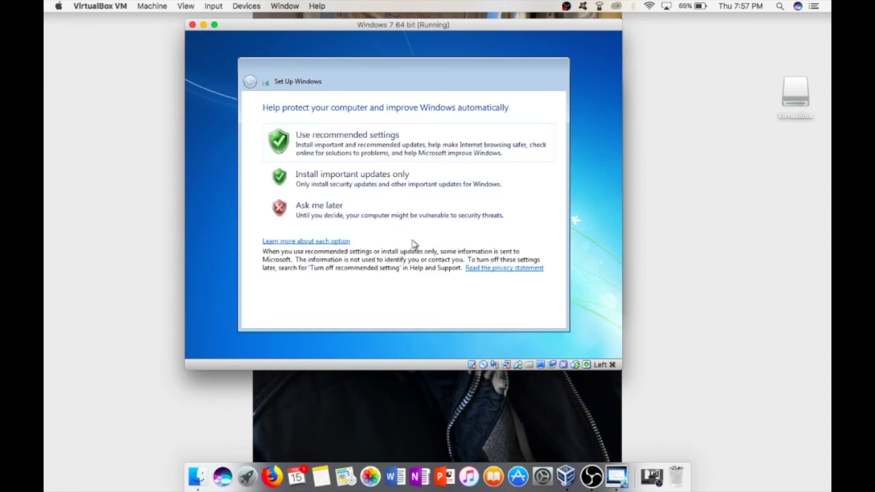
# Finish Windows setup with the recommended protection settings, the Pacific Time (US & Canada) zone and the Home network location
pyautogui.click(435, 150)
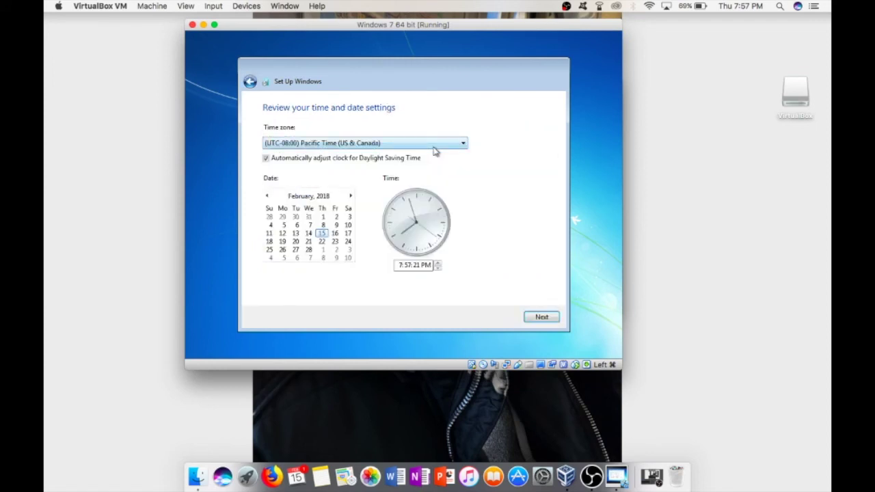
pyautogui.click(540, 317)
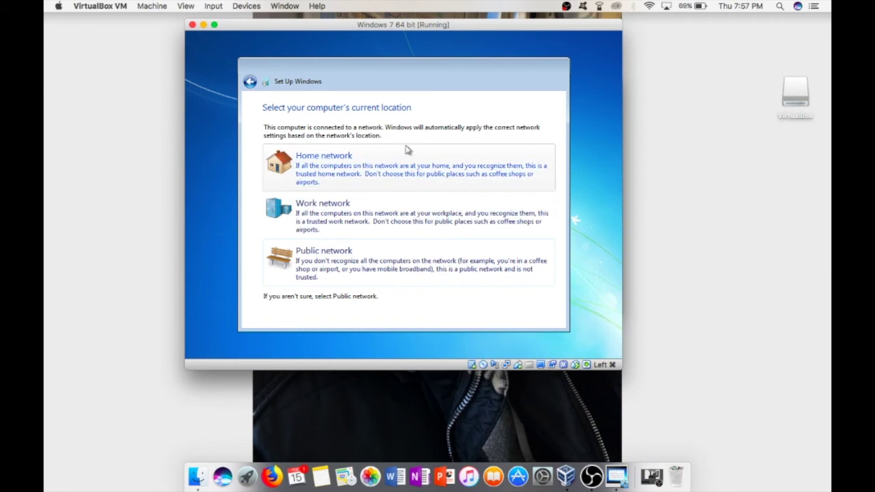
pyautogui.click(385, 176)
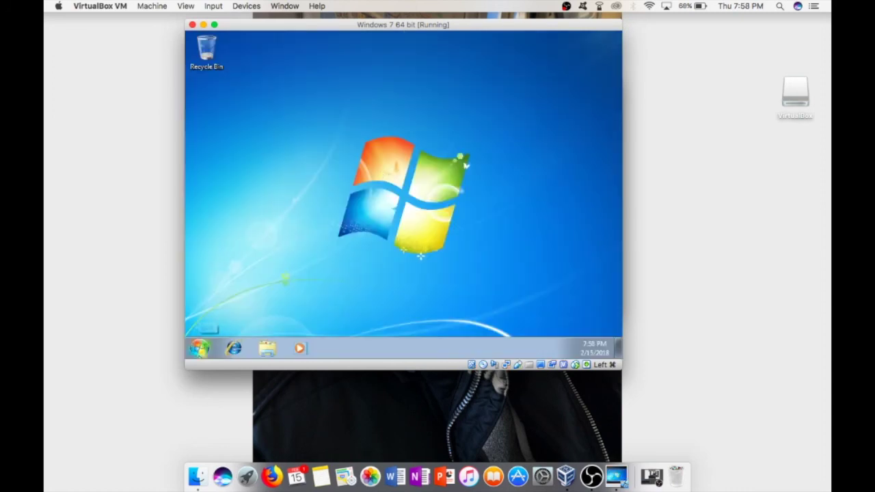
pyautogui.click(199, 348)
pyautogui.click(533, 320)
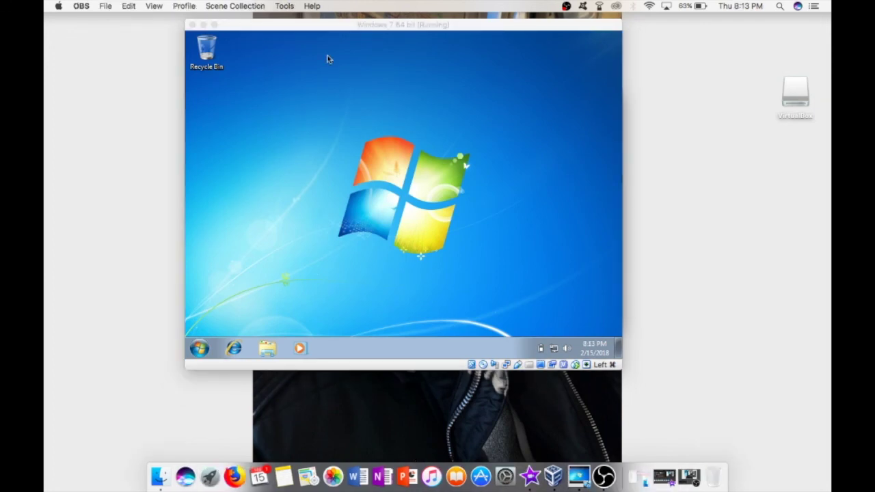
# Set the Windows 7 screen resolution to 1024 × 768 and keep the changed display settings
pyautogui.rightClick(432, 221)
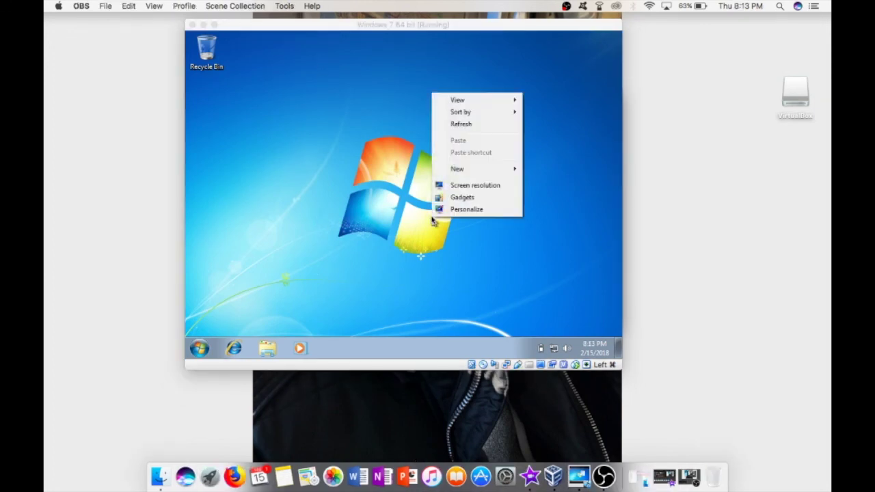
pyautogui.click(487, 188)
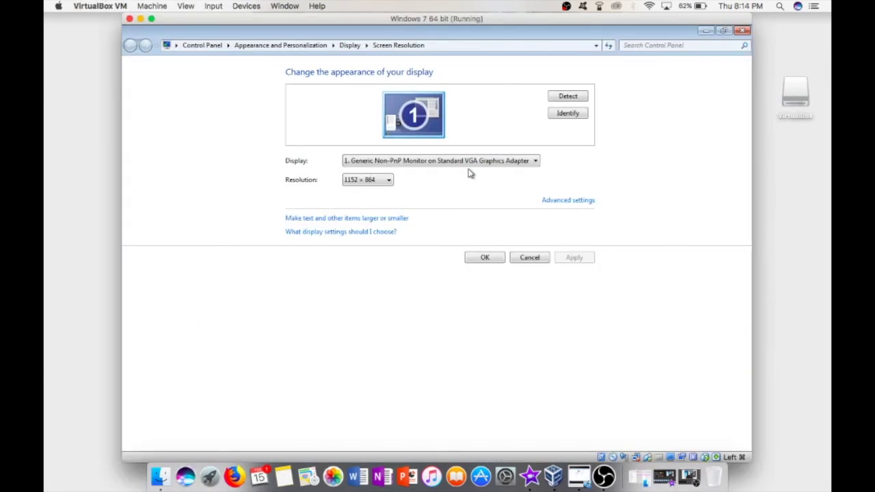
pyautogui.click(375, 182)
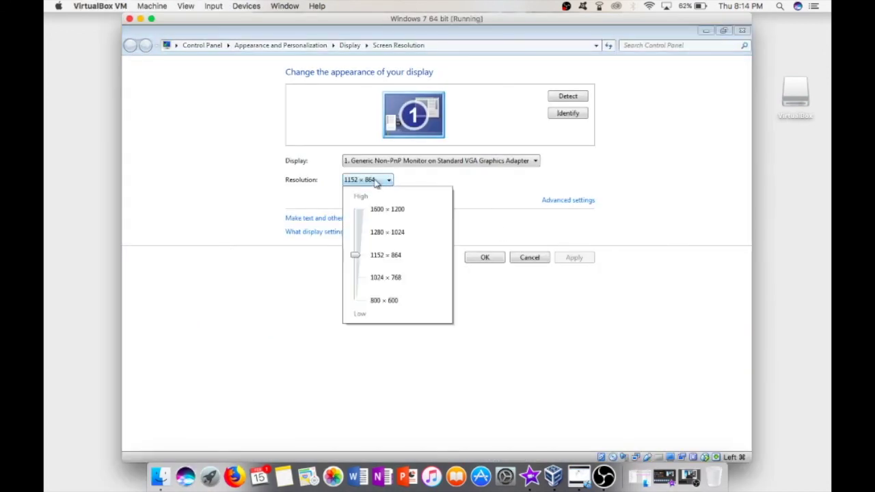
pyautogui.moveTo(356, 254); pyautogui.dragTo(355, 278)
pyautogui.click(584, 261)
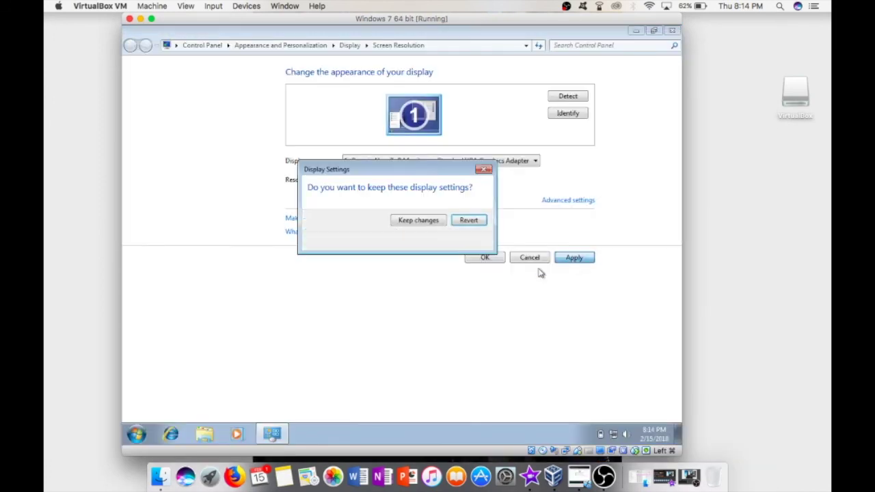
pyautogui.click(429, 223)
pyautogui.click(136, 435)
pyautogui.click(572, 289)
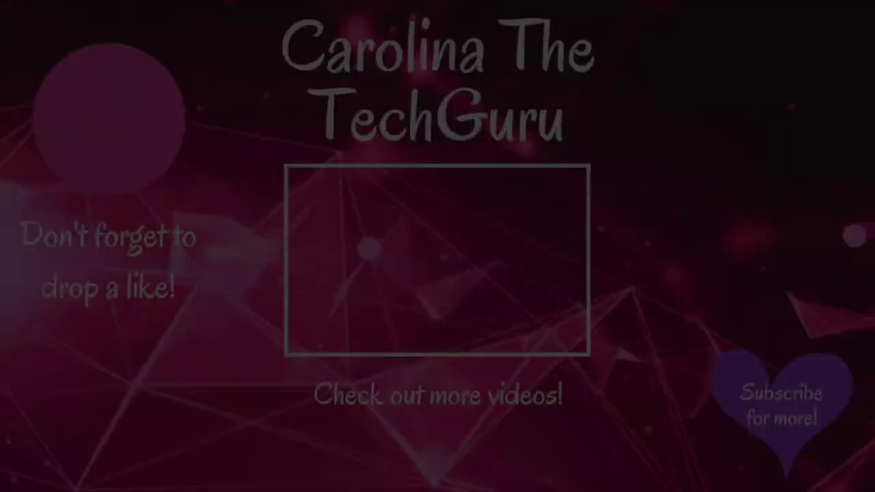